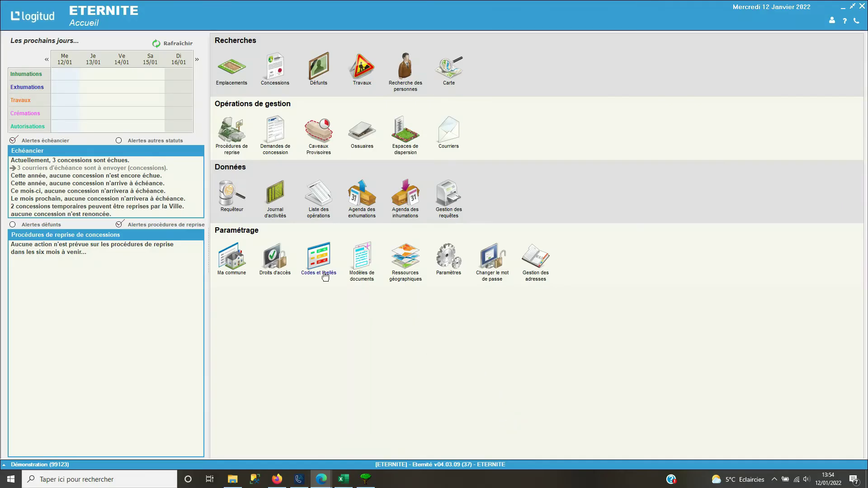
Open the Cartographie cemetery map from Carte under Recherches on the Accueil screen
click(452, 81)
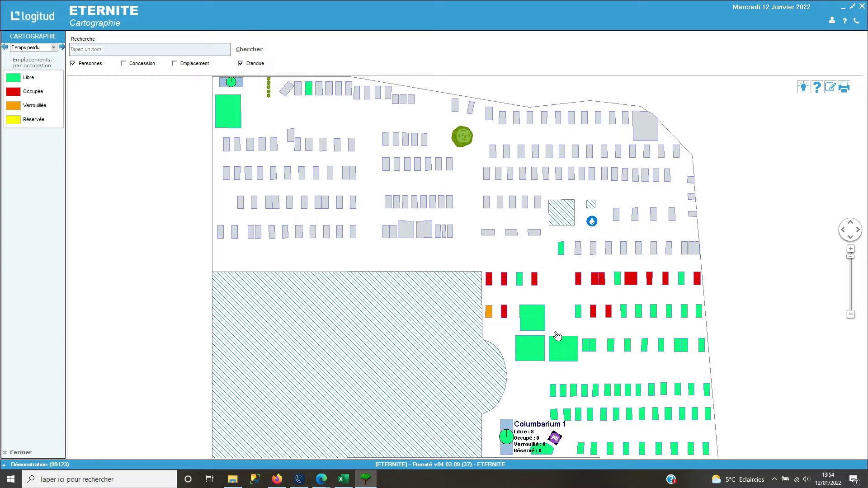
right_click(560, 302)
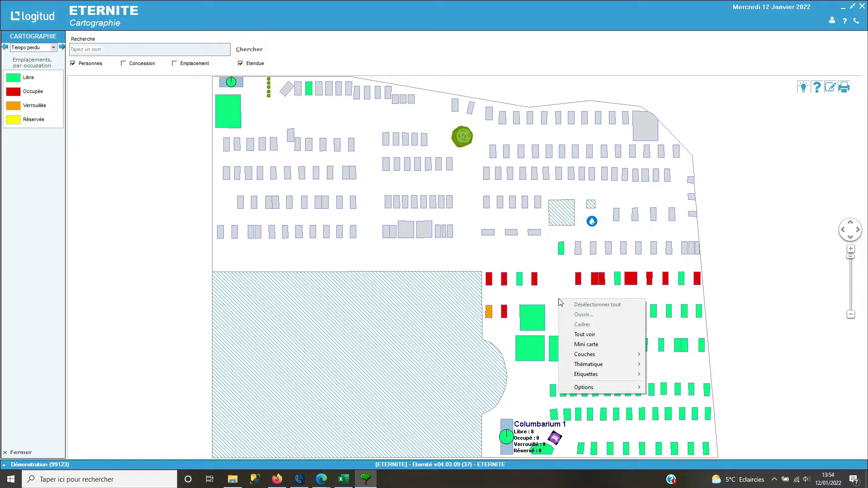
mouse_move(605, 365)
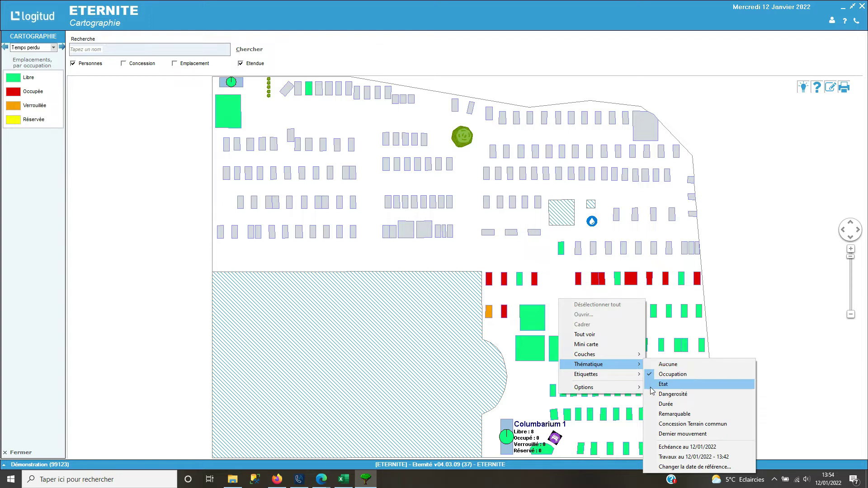
click(565, 289)
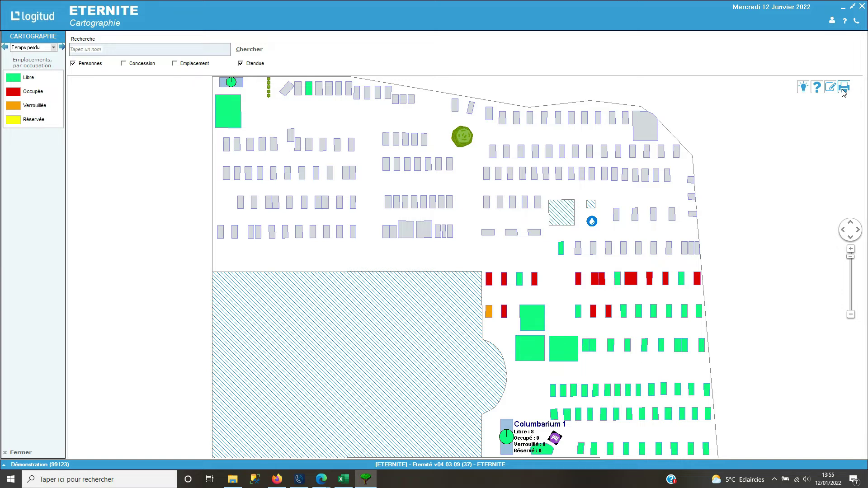
click(832, 94)
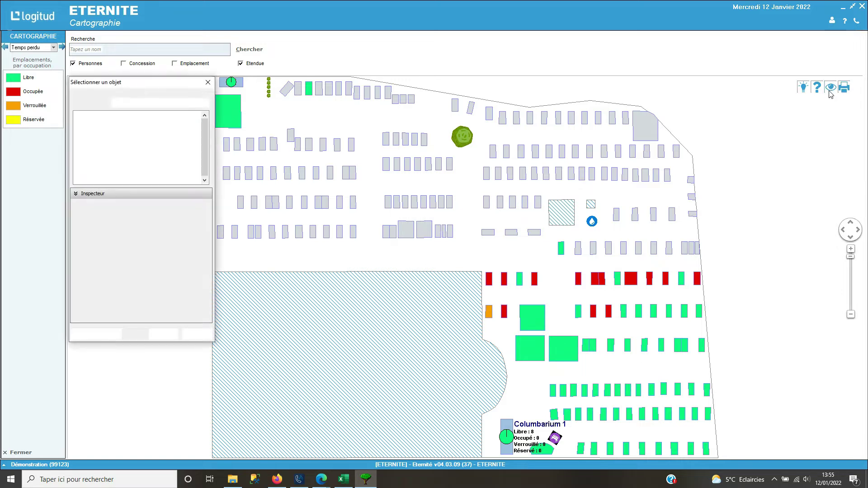
click(187, 103)
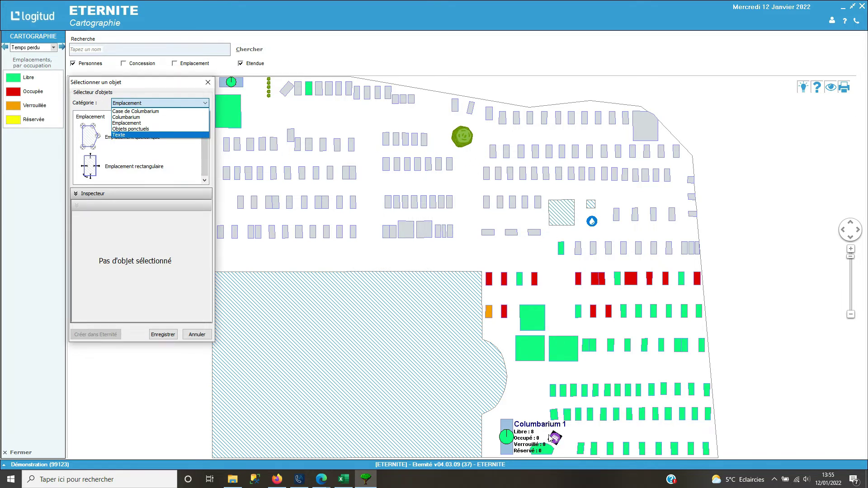
click(201, 340)
click(198, 335)
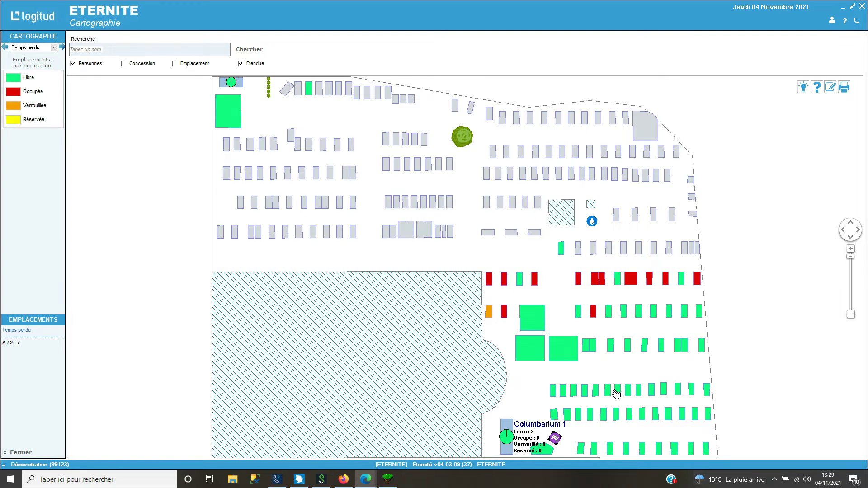
Select the free plot A/1-18 and confirm creating a new concession on it
click(609, 314)
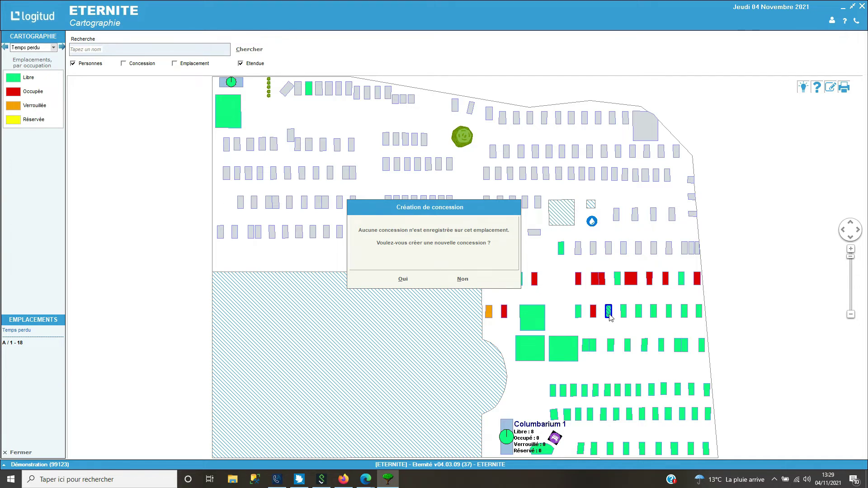
click(403, 279)
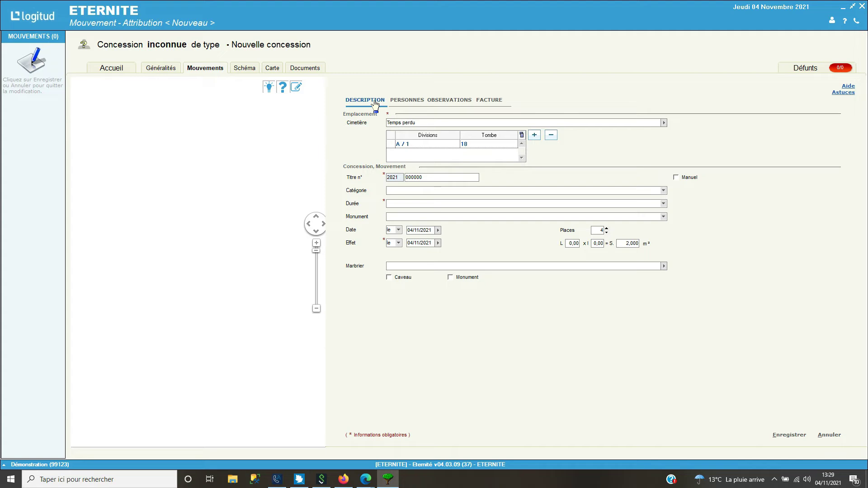
Open the A / 1 – 18 concession form and show its empty PERSONNES list
click(420, 145)
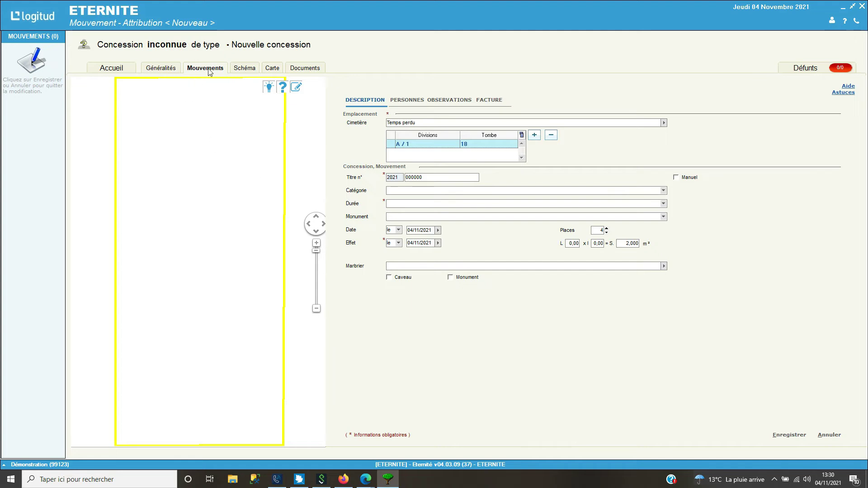
click(410, 104)
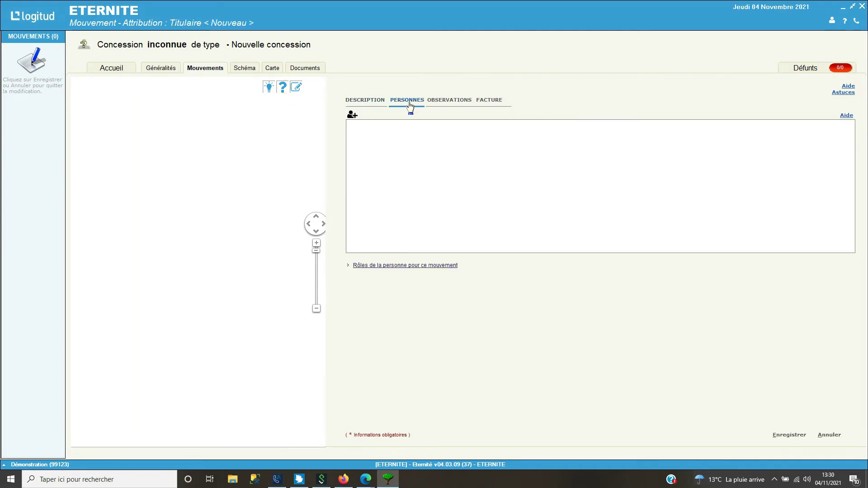
Search the holder's name, create a new person record, and add them as Concessionnaire and Débiteur
click(354, 117)
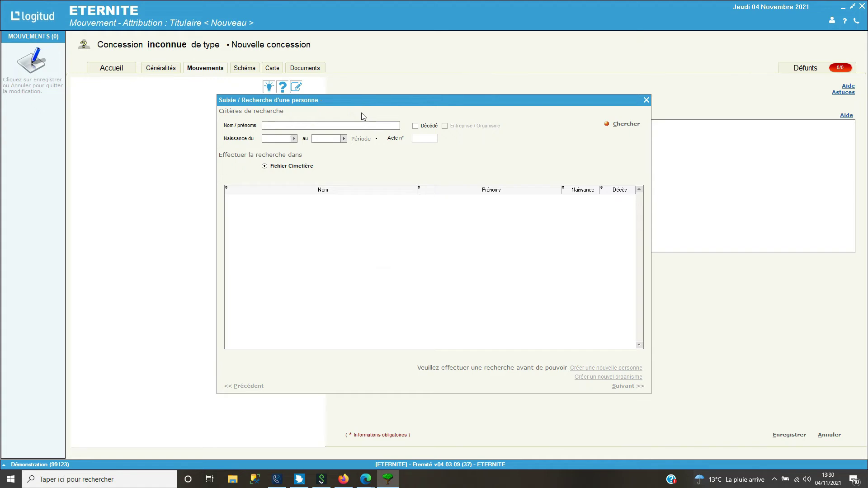
click(360, 124)
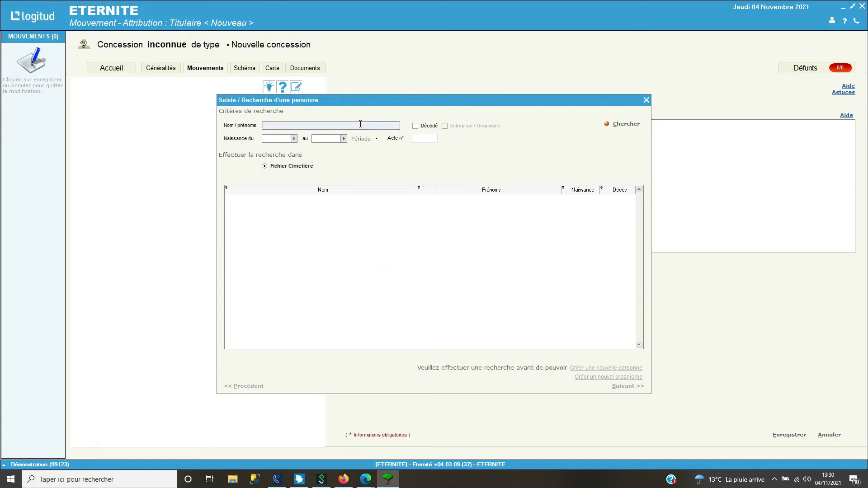
click(627, 127)
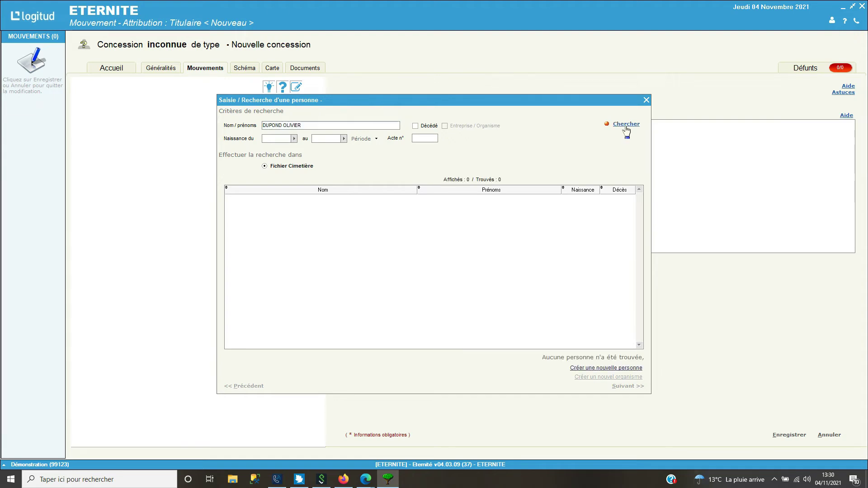
click(603, 369)
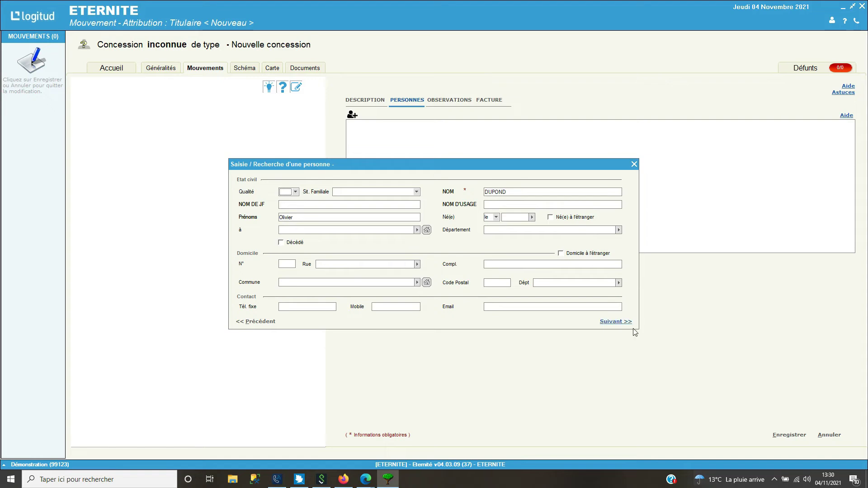
click(616, 322)
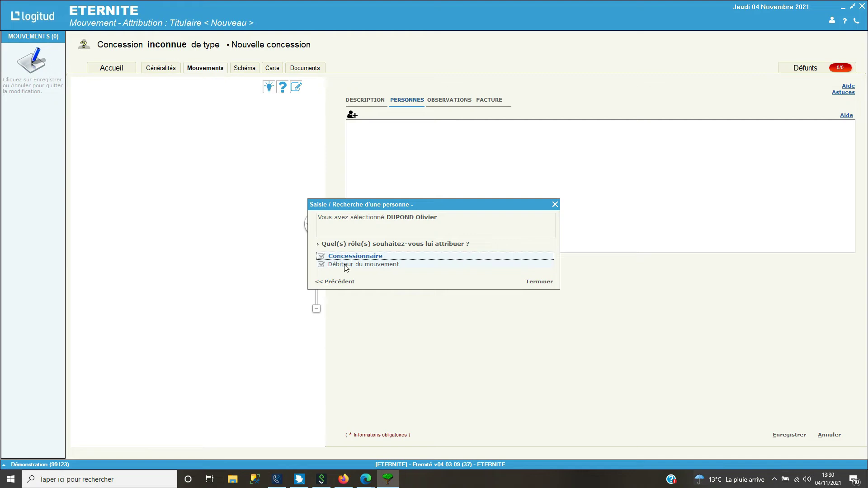
click(543, 283)
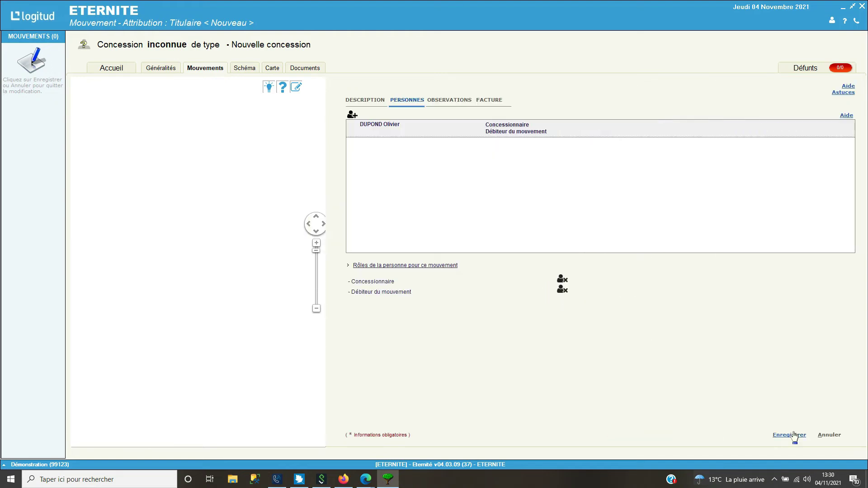
Save the concession and its grave Schéma, then return to the cemetery map
click(790, 435)
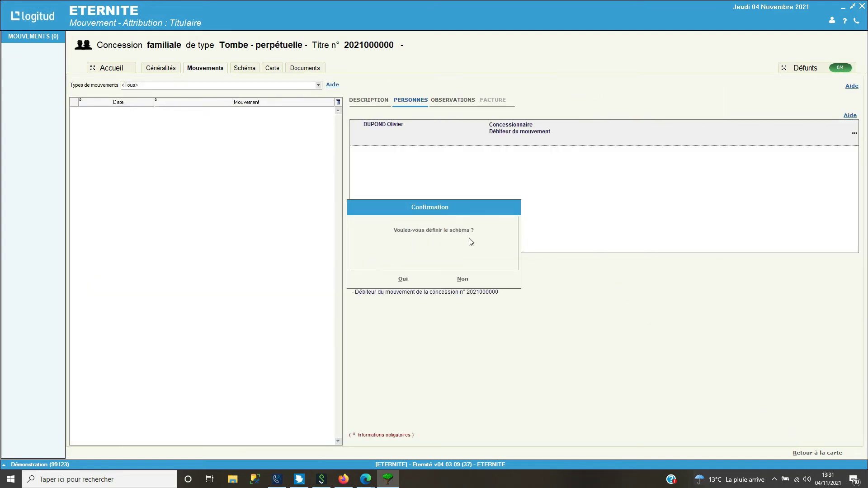
click(404, 279)
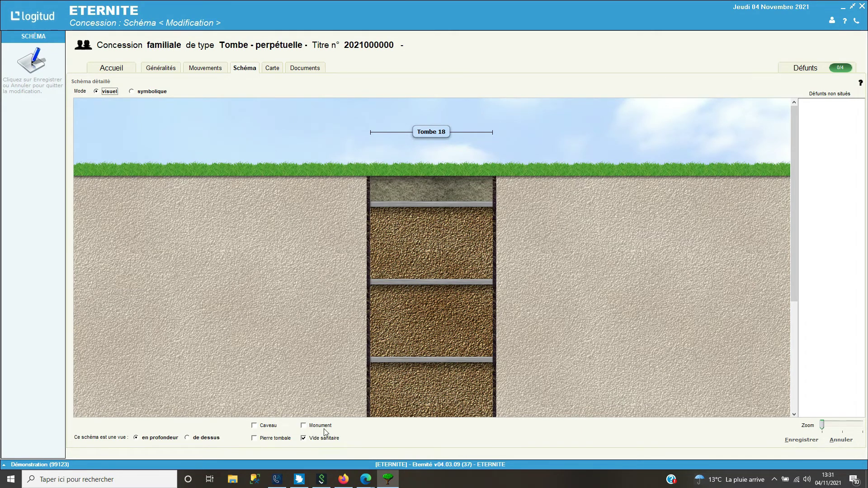
click(800, 440)
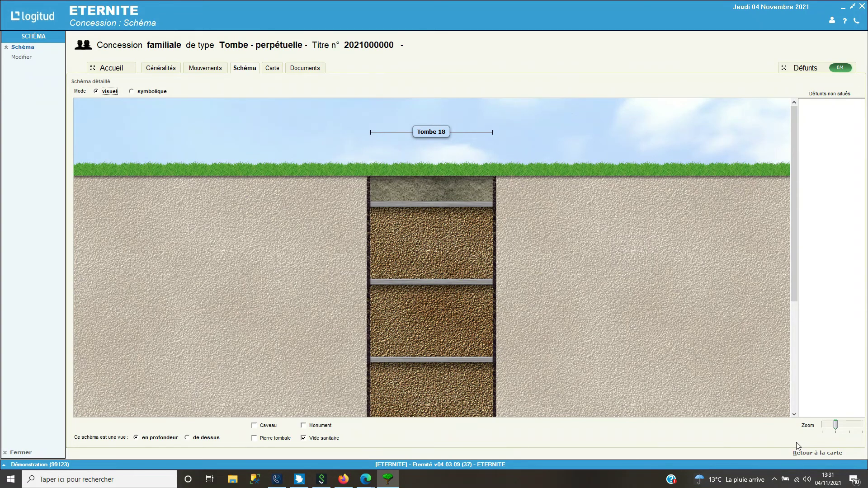
click(815, 454)
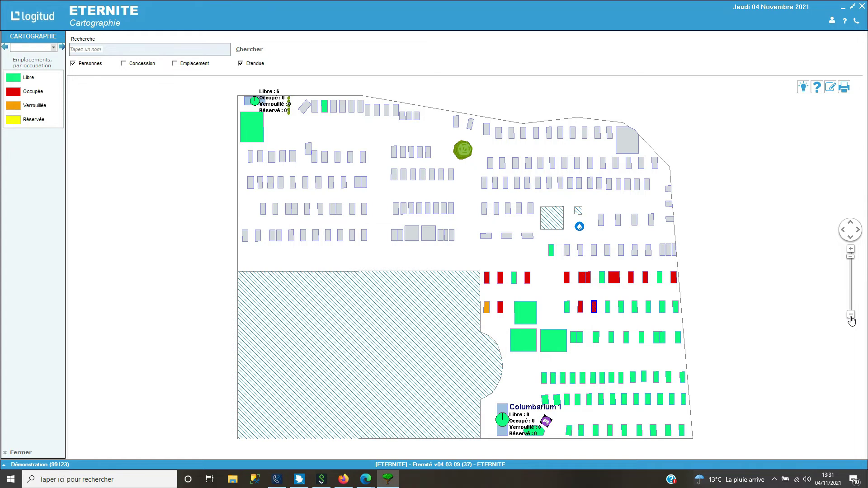
Open the Concession : Résumé for plot A/1-18 from the map
click(594, 310)
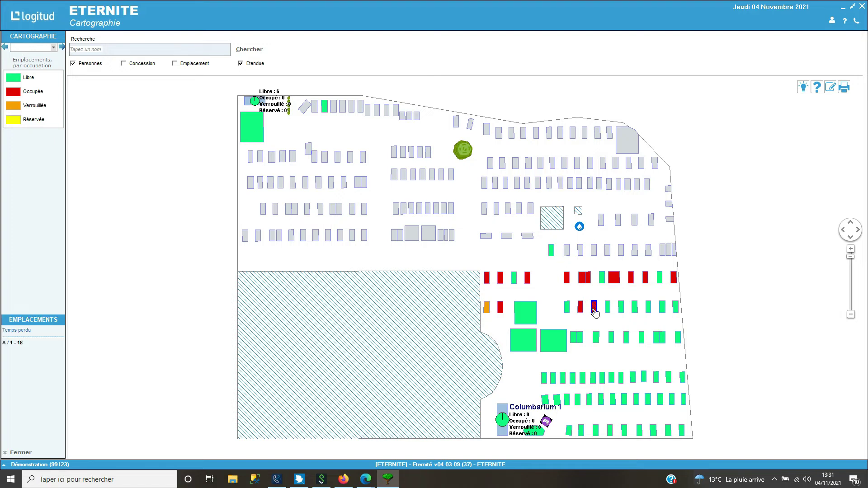
double_click(594, 309)
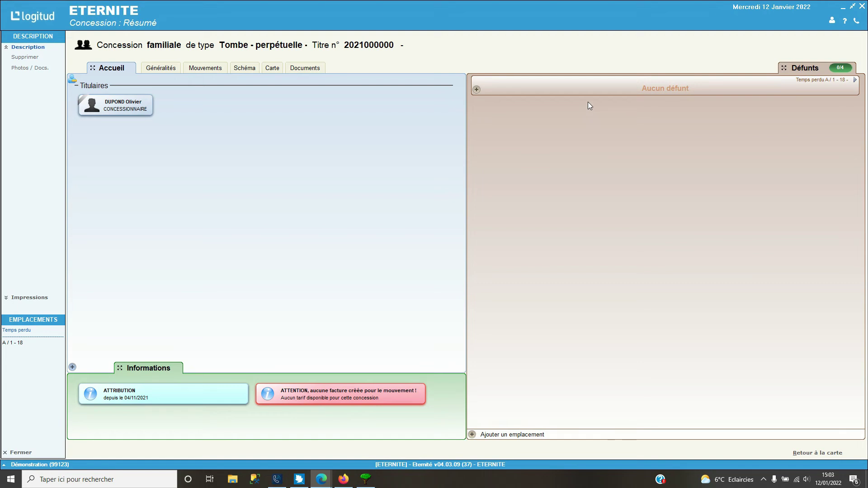
Add a deceased by searching the holder's name in the records and choosing the match
click(477, 90)
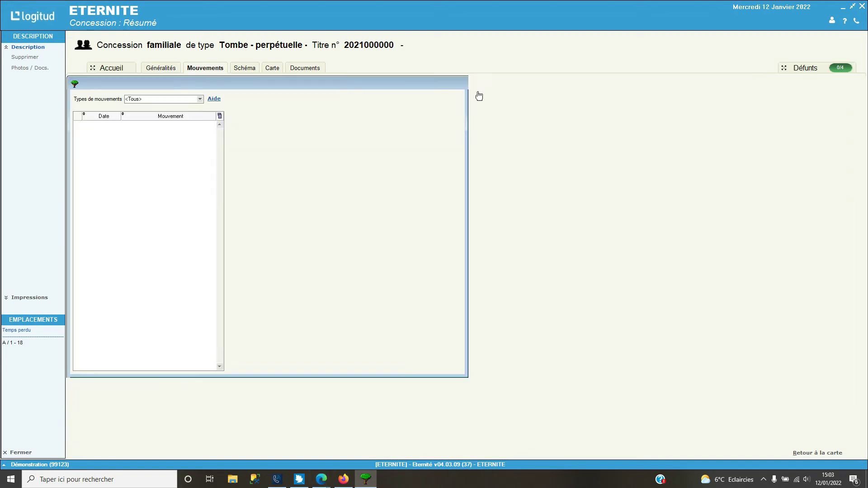
click(336, 127)
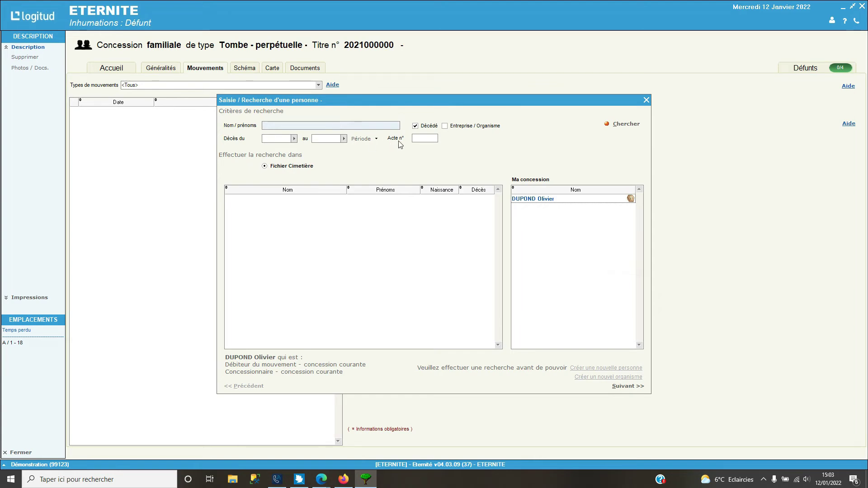
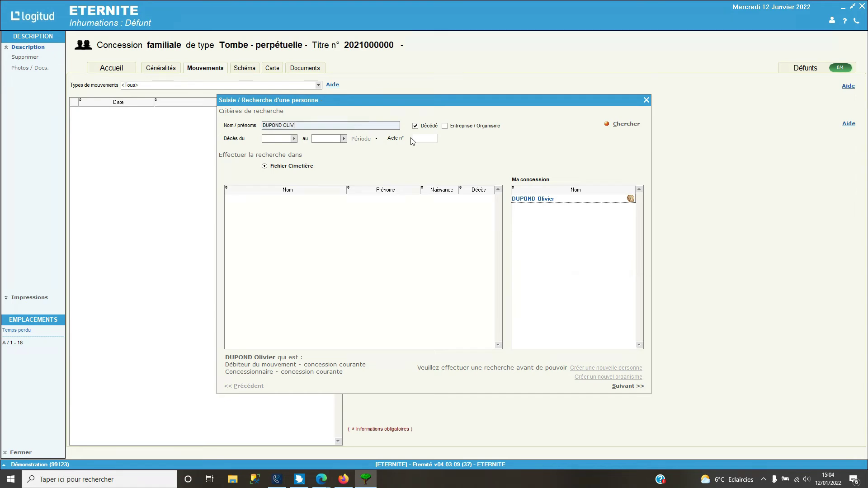
click(624, 124)
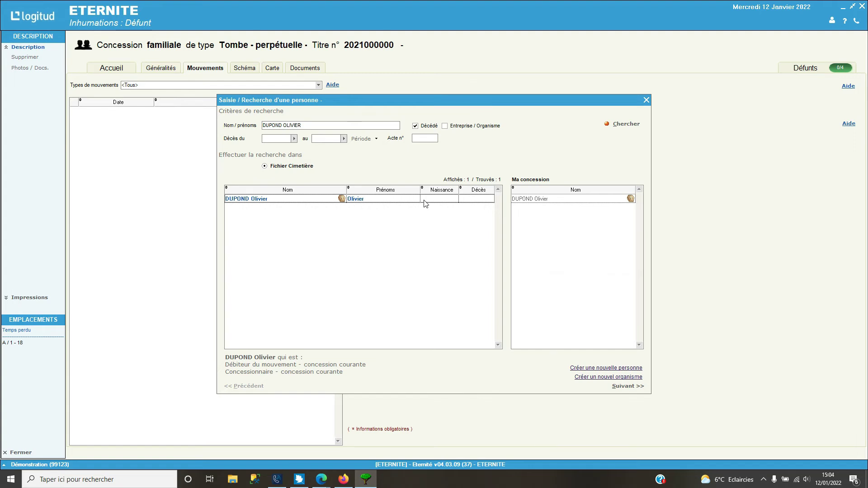
double_click(398, 199)
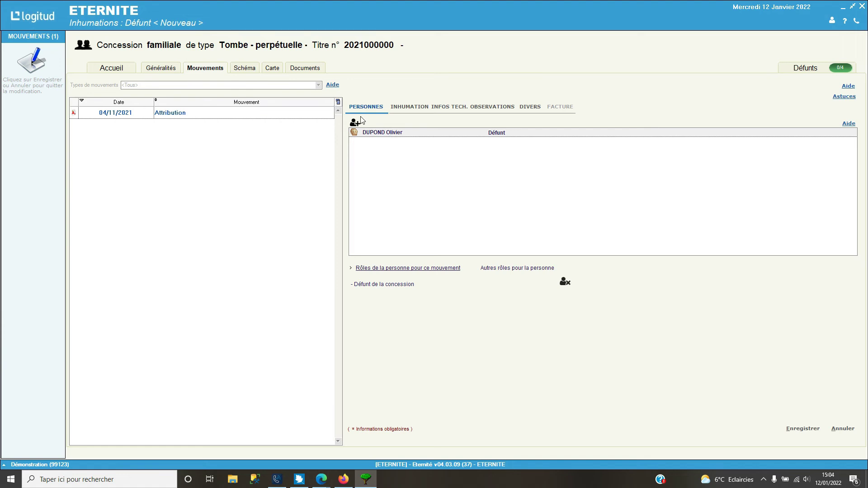
Set the inhumation date to 14/01/2022 and the time to 15:00
click(400, 108)
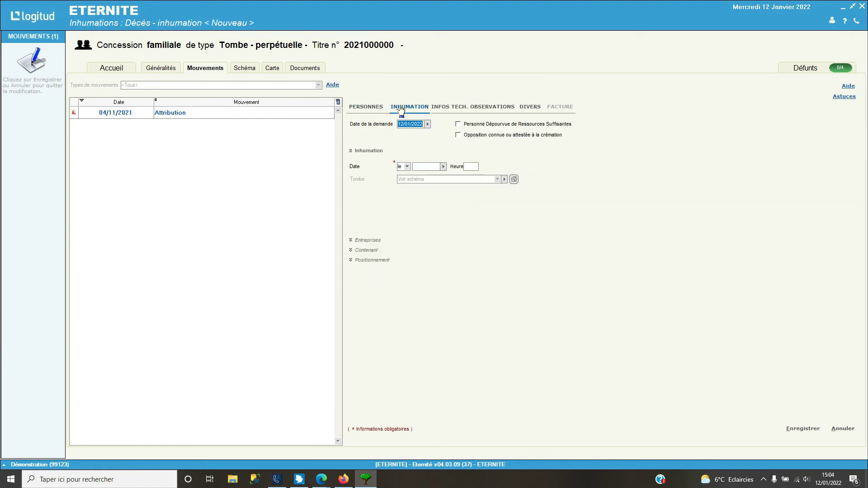
click(443, 166)
click(464, 215)
click(472, 166)
text(1500)
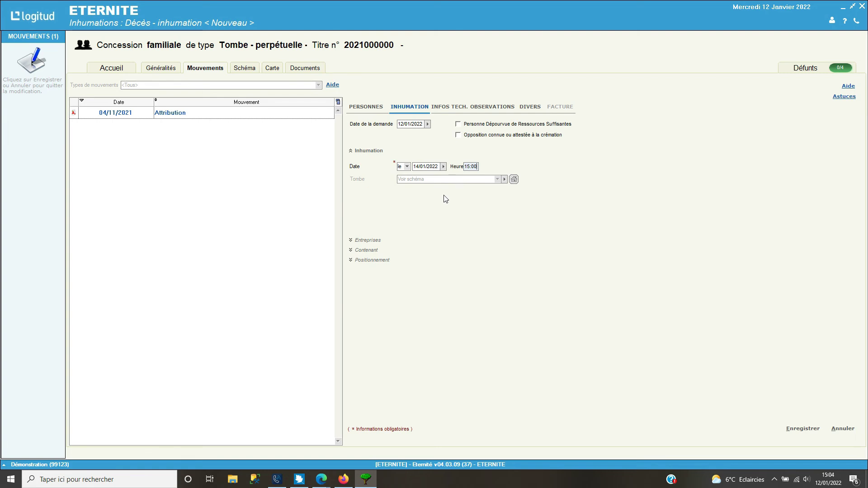
Choose Cercueil as the container type, then show the positioning and technical details
click(378, 241)
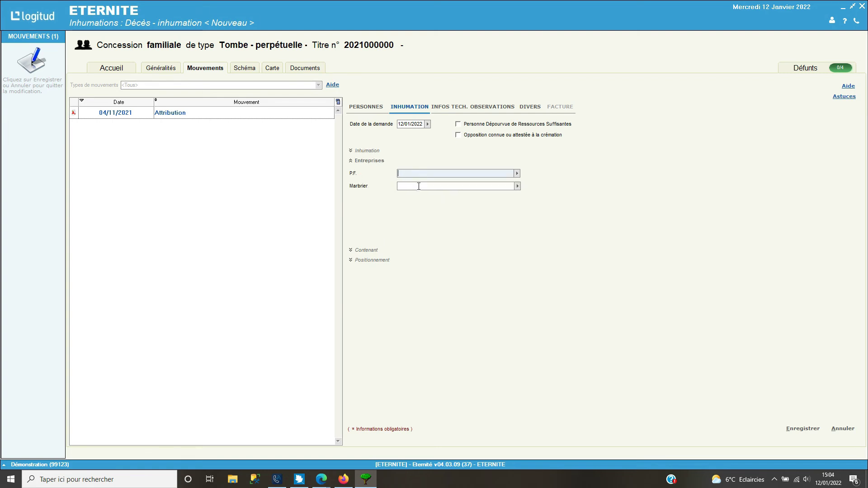
click(367, 250)
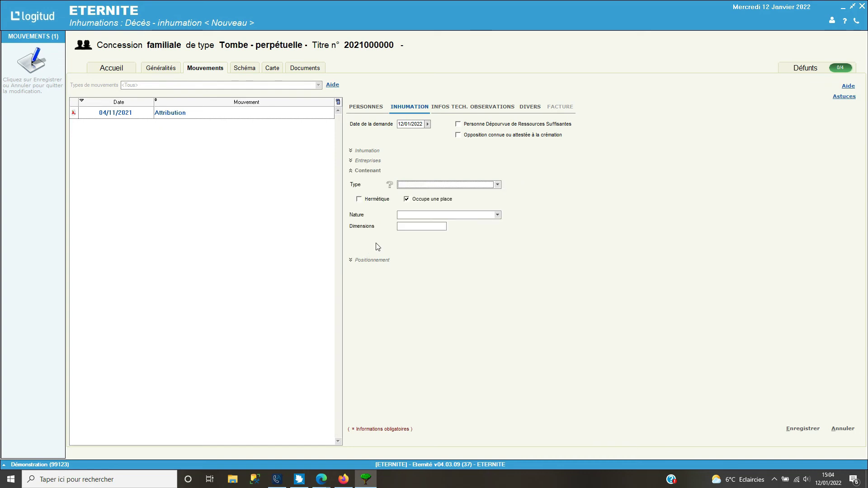
click(416, 186)
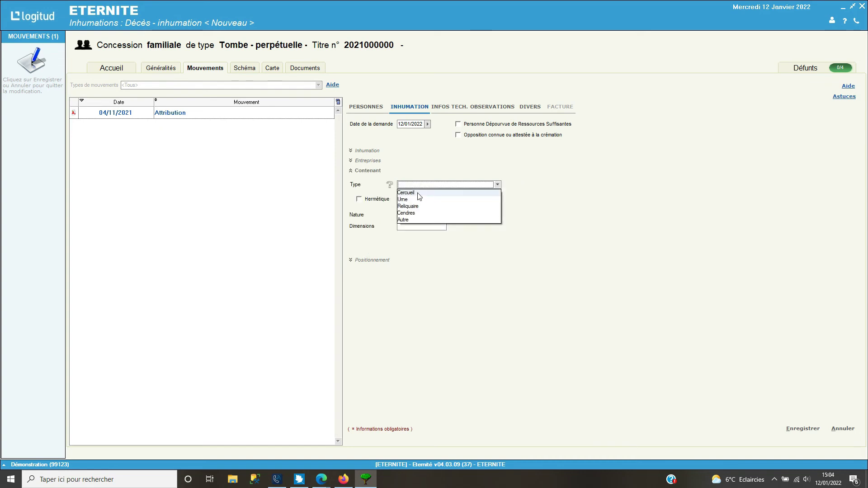
click(411, 193)
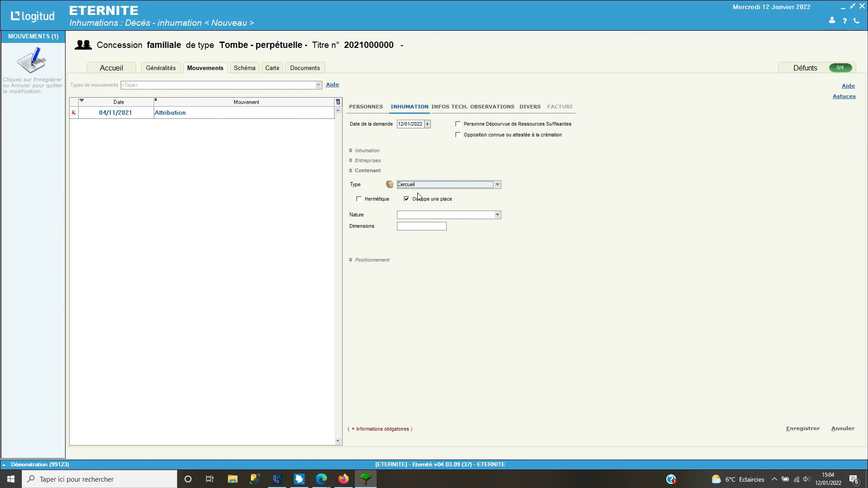
click(380, 260)
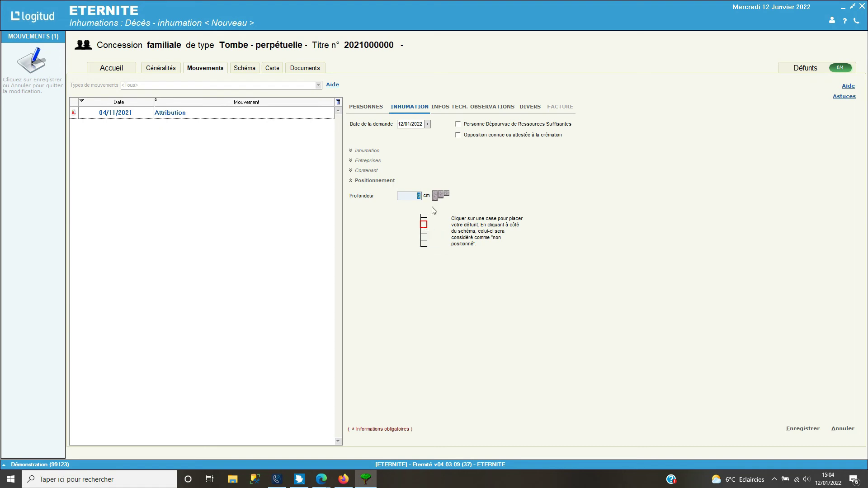
click(447, 110)
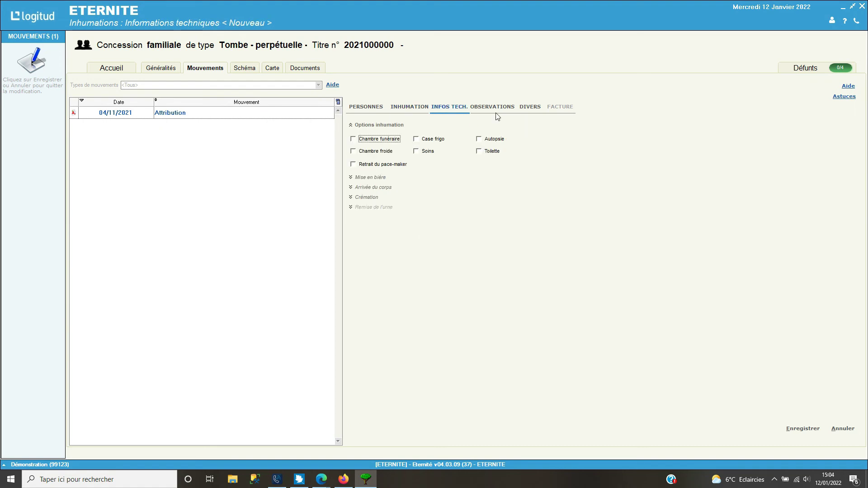
Review the DIVERS and OBSERVATIONS tabs and save the 14/01/2022 inhumation
click(528, 116)
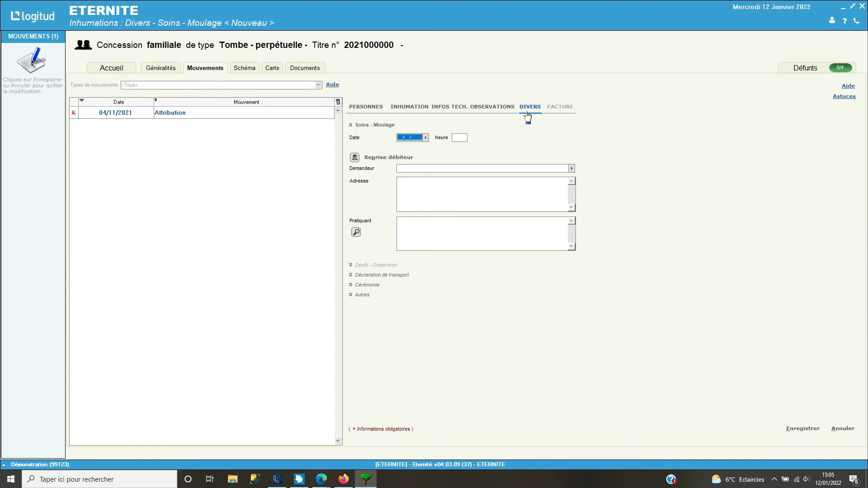
click(489, 110)
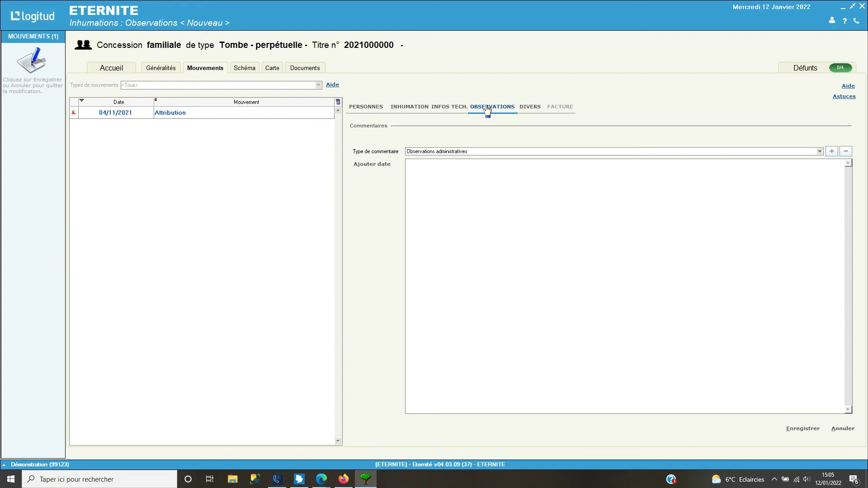
click(794, 432)
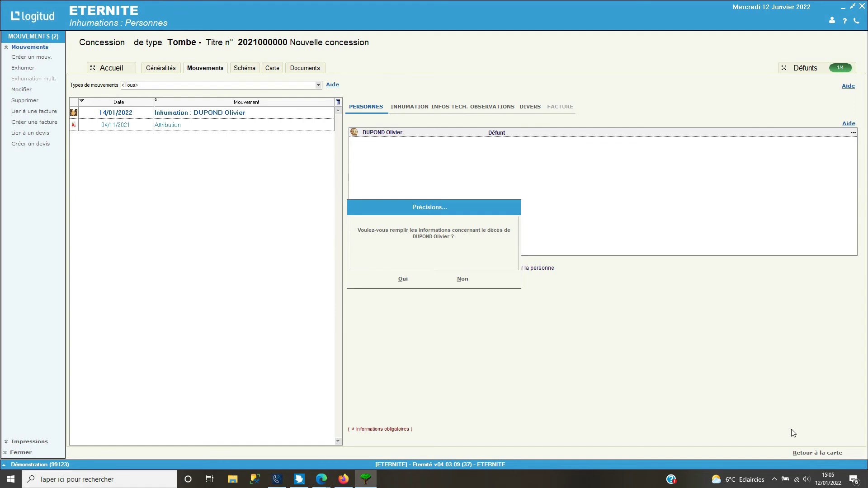
Accept entering death details, review RÔLES-LIENS, and view the Tombe 18 diagram with its coffin
click(406, 280)
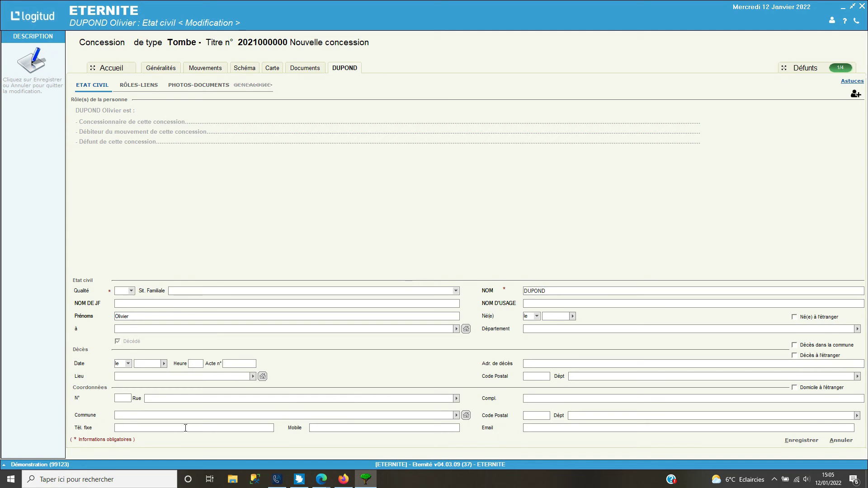
click(141, 87)
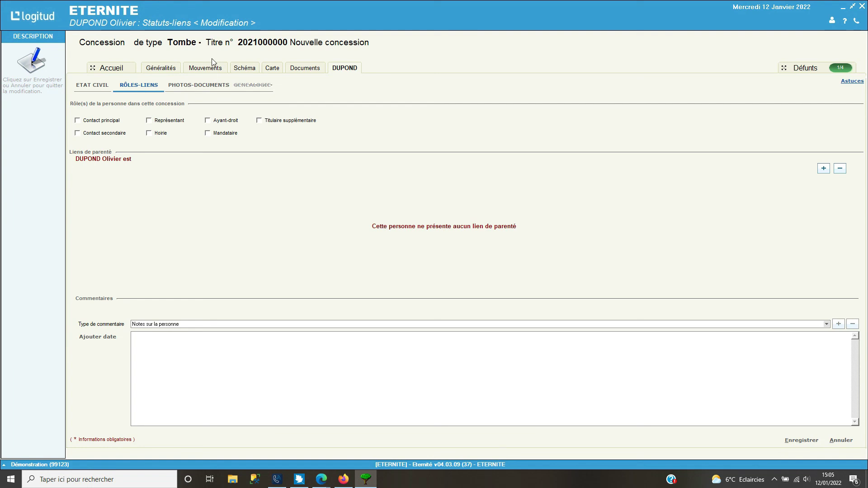
click(251, 72)
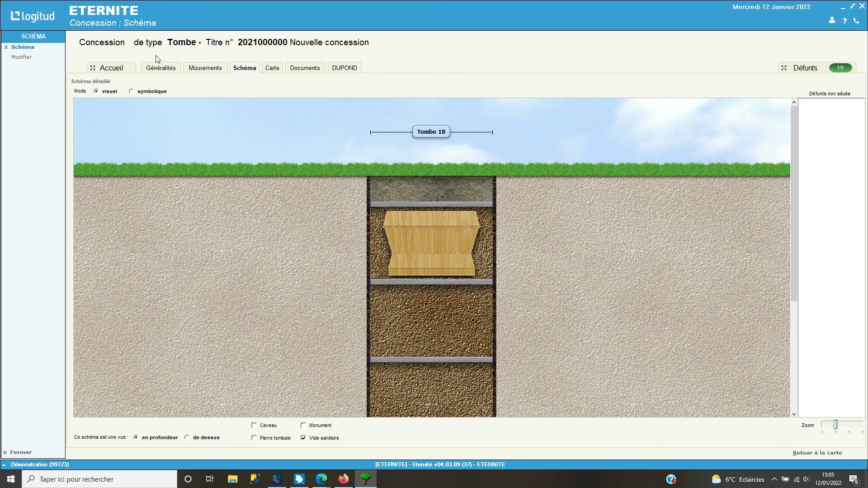
Close the plot A/1-18 concession record from its Accueil summary, then exit the map view
click(123, 71)
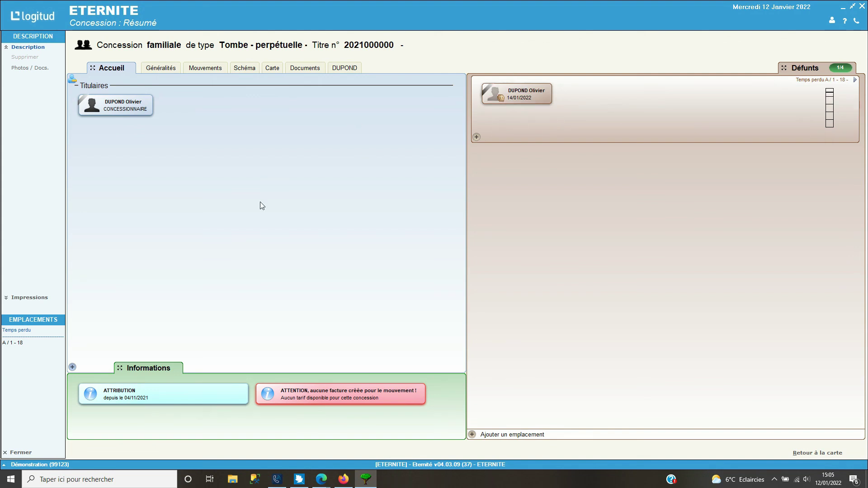
click(27, 454)
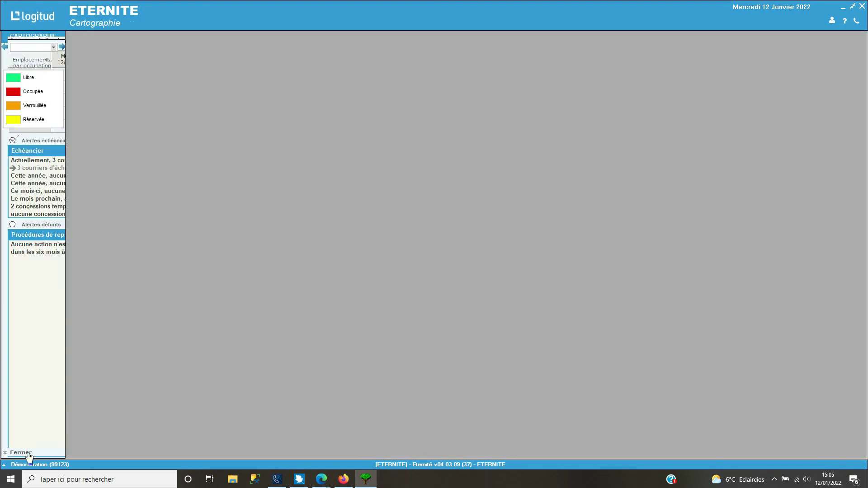
click(28, 454)
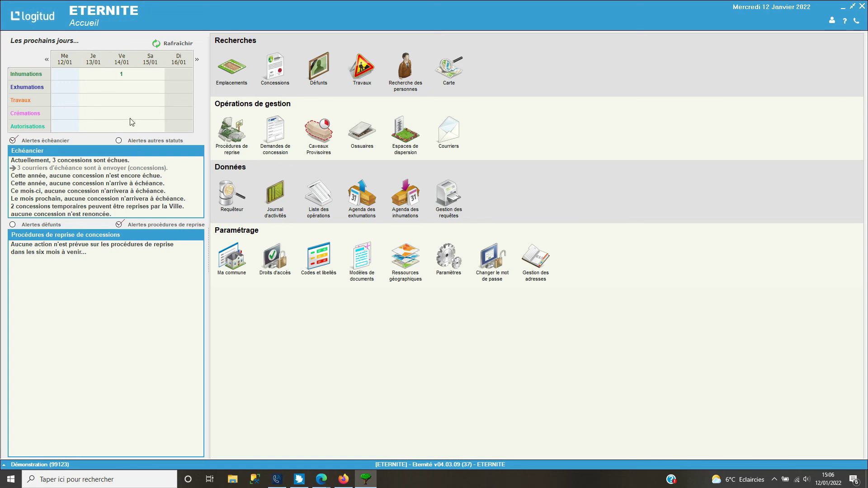